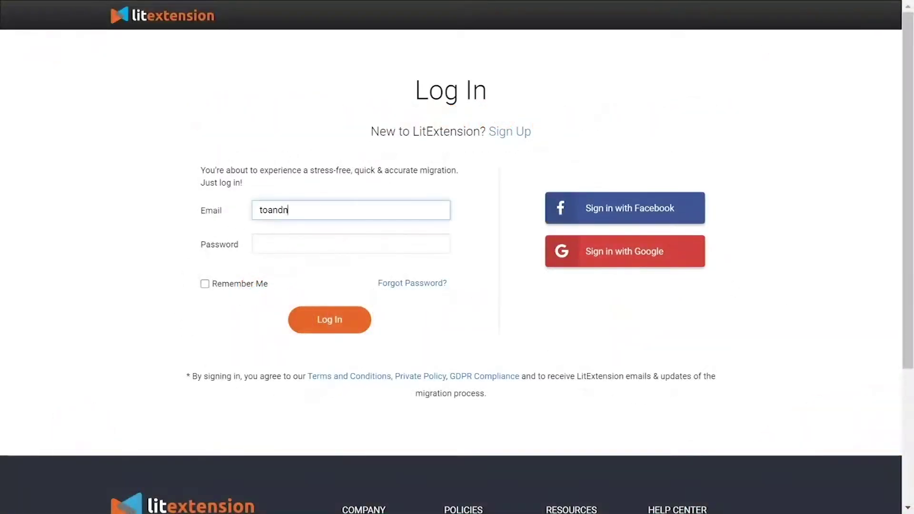
Step: Log in and start a new migration with Magento as the source cart type
{"action": "type", "text": "esoftware.com.vn"}
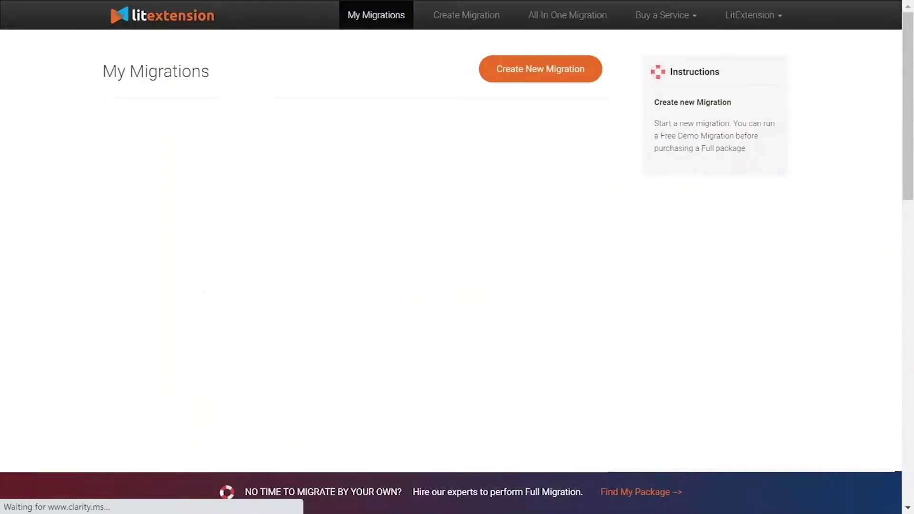
{"action": "left_click", "coordinate": [518, 81]}
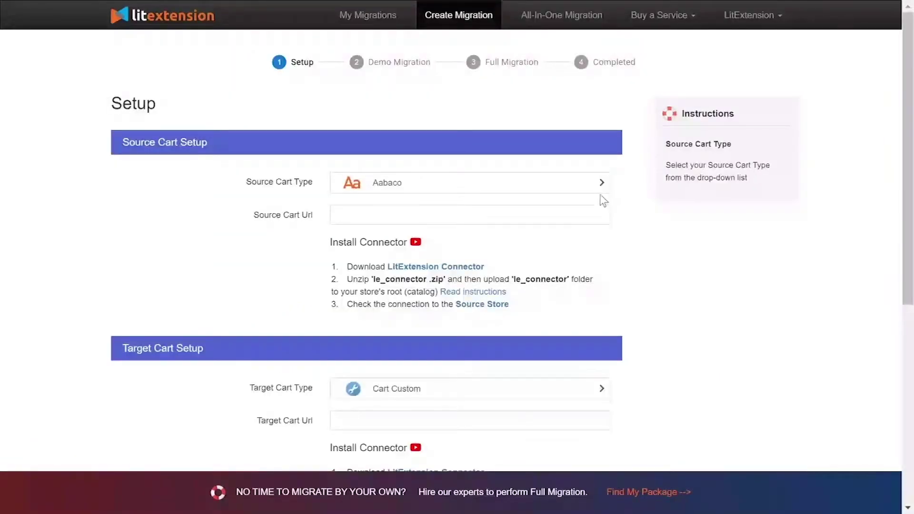
{"action": "left_click", "coordinate": [501, 182]}
{"action": "type", "text": "mage"}
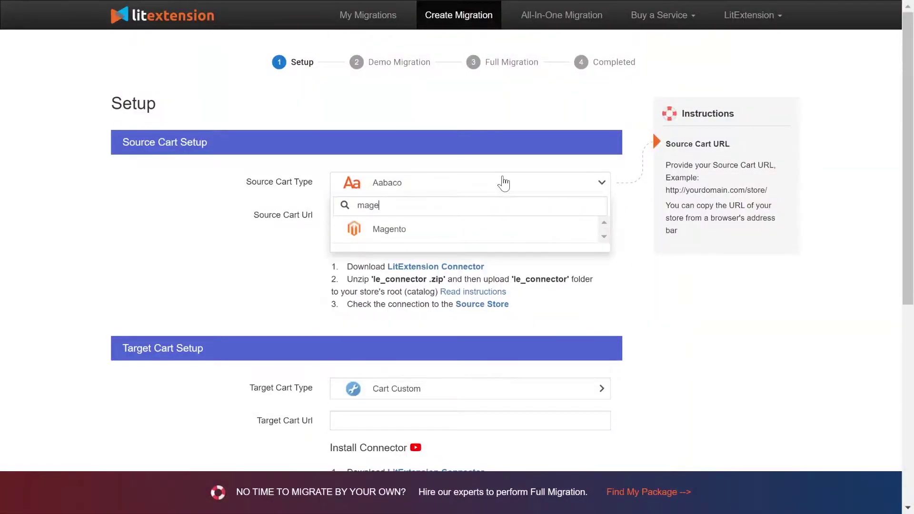
{"action": "left_click", "coordinate": [494, 227]}
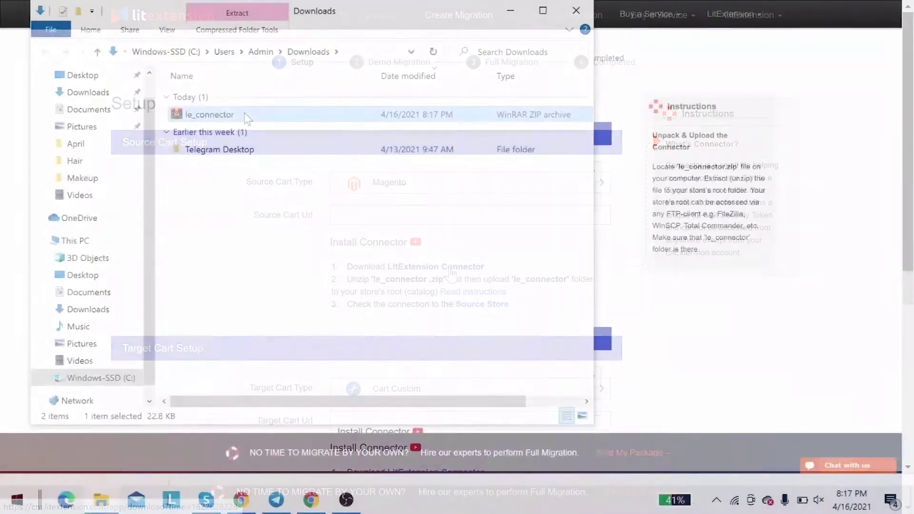
Step: Extract le_connector.zip in place in the Downloads folder
{"action": "right_click", "coordinate": [244, 115]}
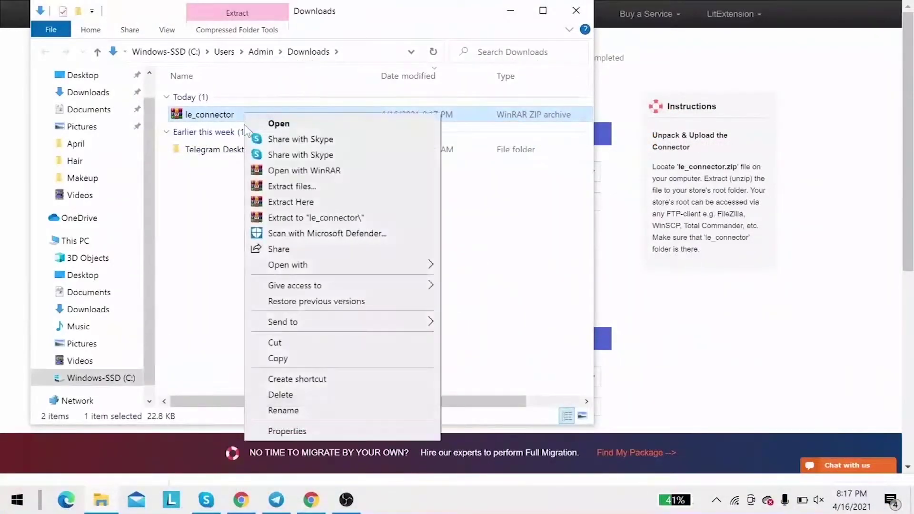
{"action": "left_click", "coordinate": [266, 203]}
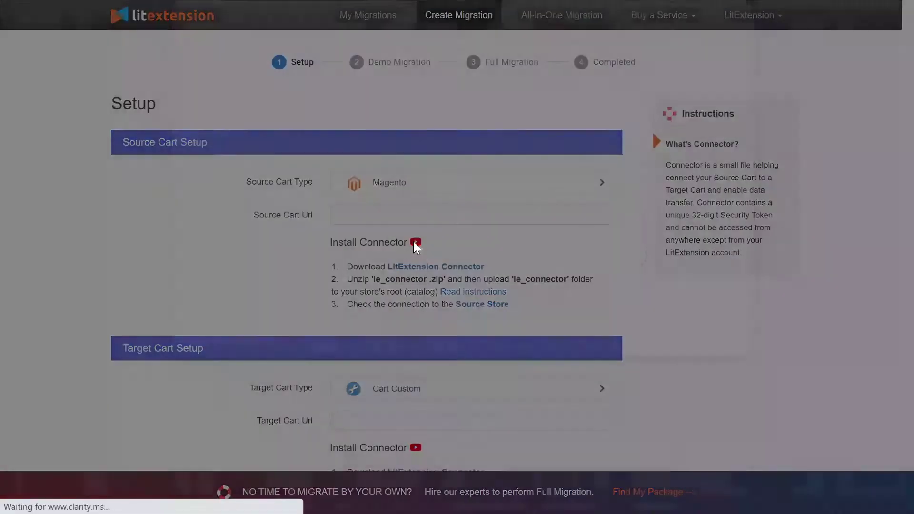
{"action": "left_click", "coordinate": [414, 242]}
{"action": "left_click", "coordinate": [453, 252]}
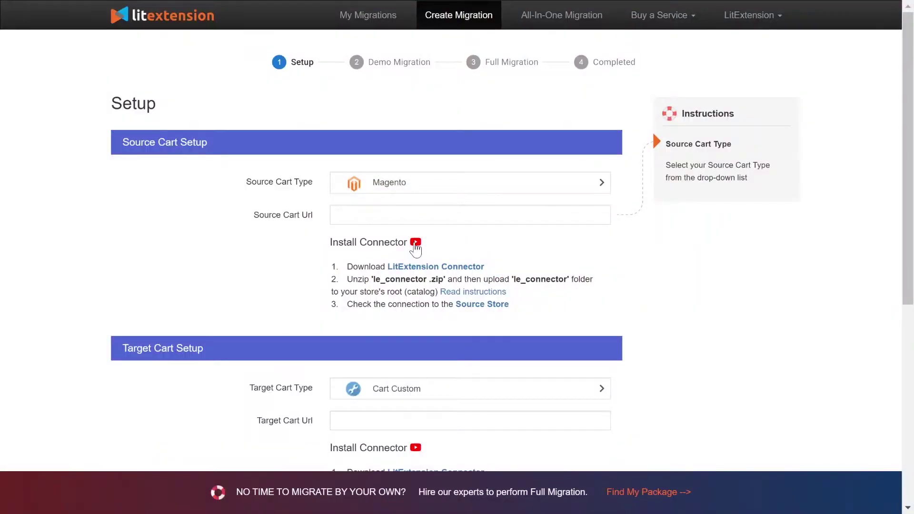
{"action": "left_click", "coordinate": [419, 214]}
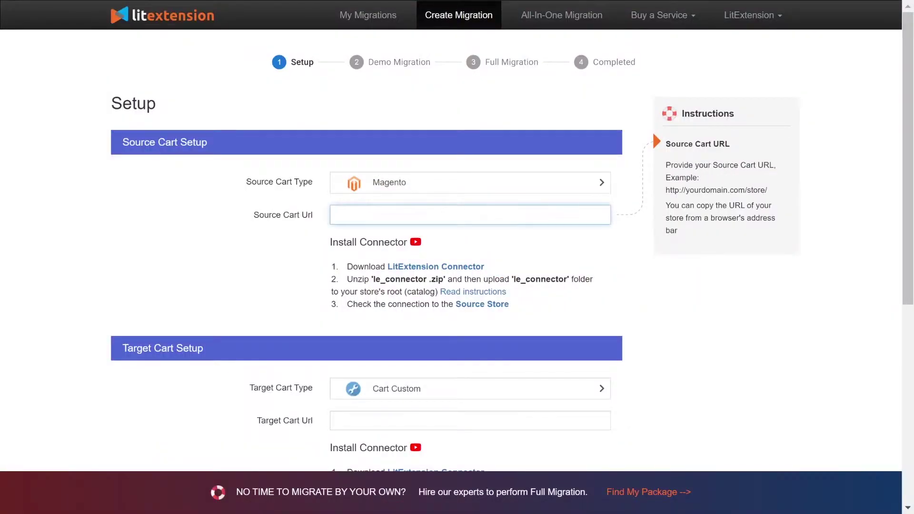
{"action": "type", "text": "http://45.56.66.224/your_source_cart"}
{"action": "left_click", "coordinate": [205, 218]}
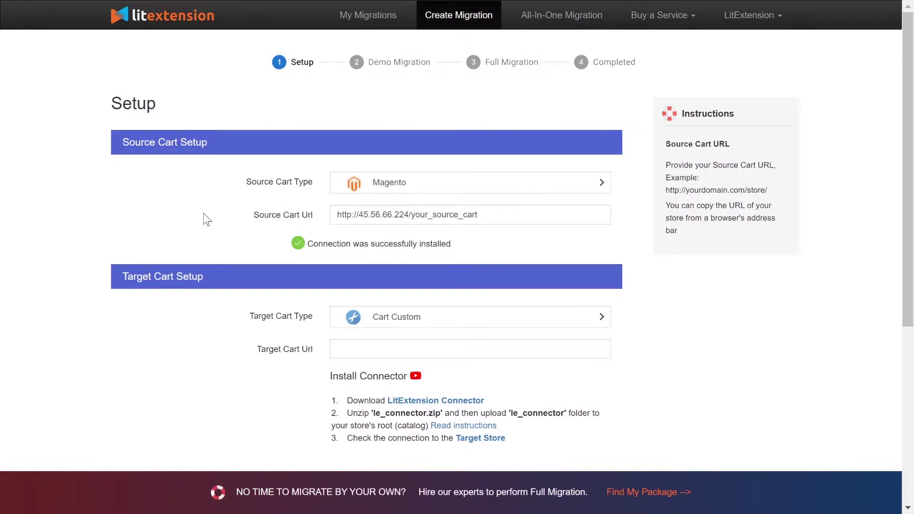
{"action": "scroll", "coordinate": [206, 219], "scroll_direction": "down", "scroll_amount": 3}
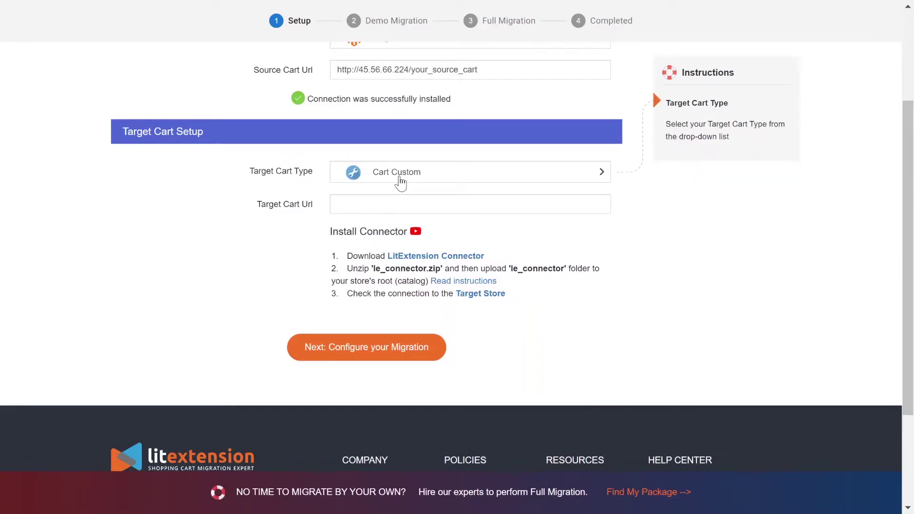
{"action": "left_click", "coordinate": [400, 180]}
{"action": "type", "text": "shopify"}
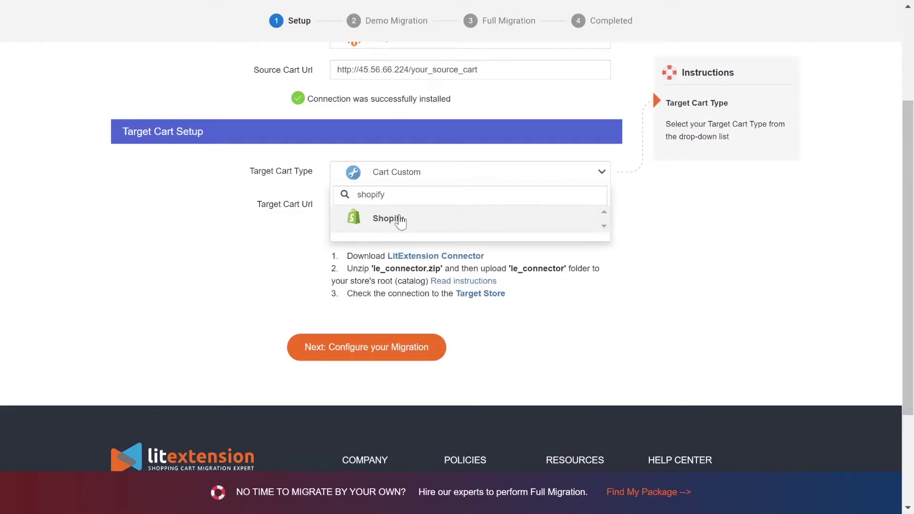
{"action": "left_click", "coordinate": [398, 219]}
{"action": "type", "text": "http://45.33.0.186/your_target_cart"}
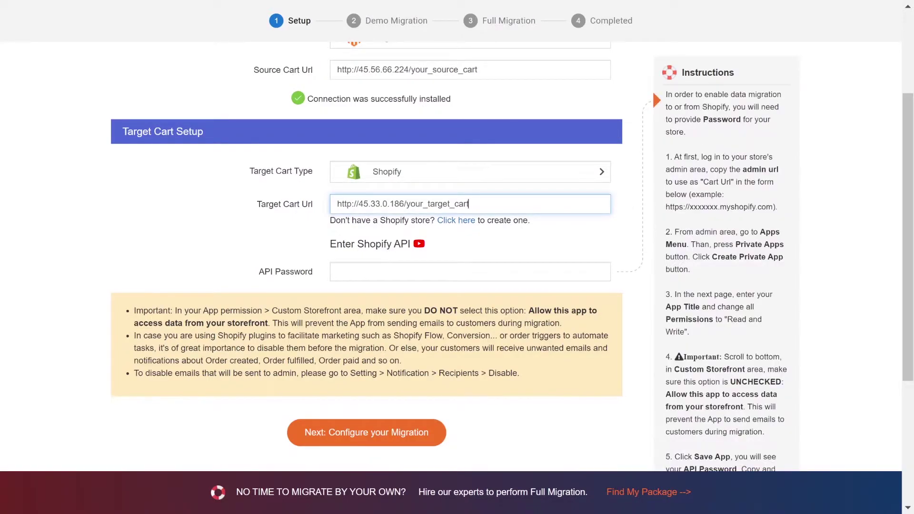
{"action": "left_click", "coordinate": [420, 244]}
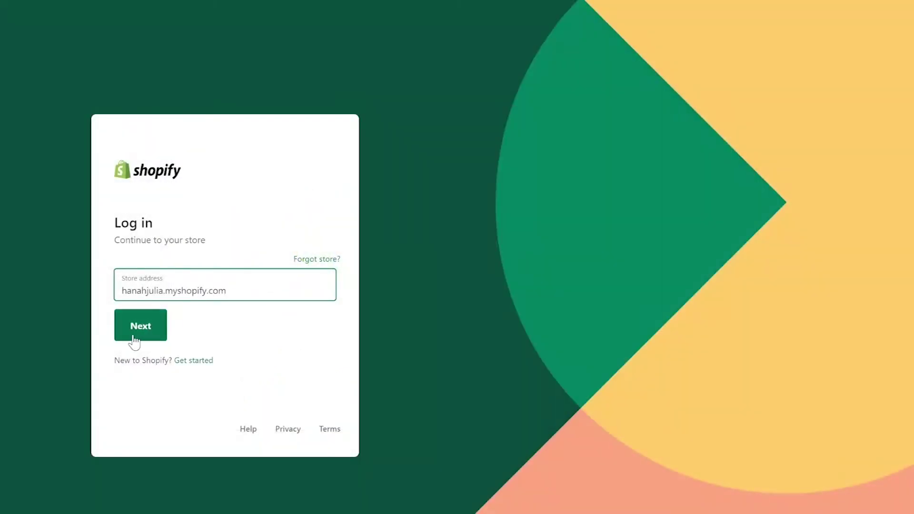
Step: Log in to the Shopify store admin, passing the not-a-robot check
{"action": "left_click", "coordinate": [135, 343]}
{"action": "left_click", "coordinate": [131, 299]}
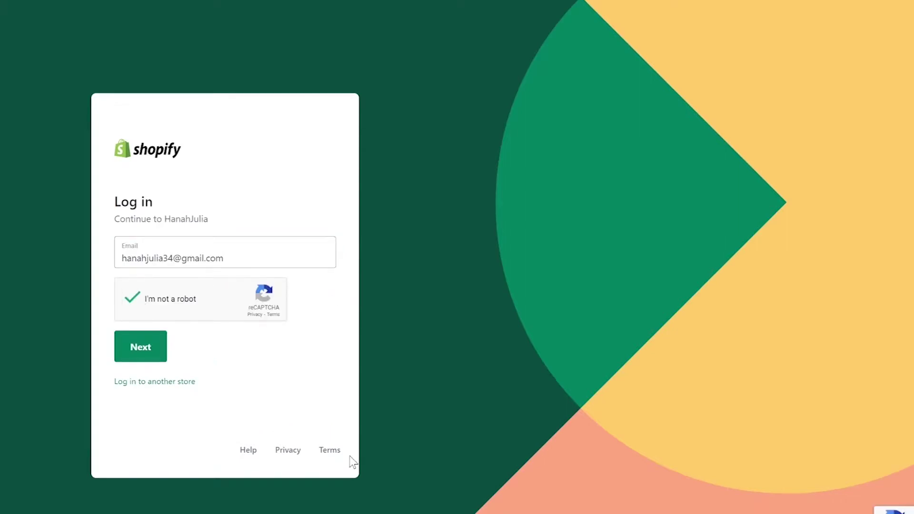
{"action": "left_click", "coordinate": [142, 347]}
{"action": "left_click", "coordinate": [158, 334]}
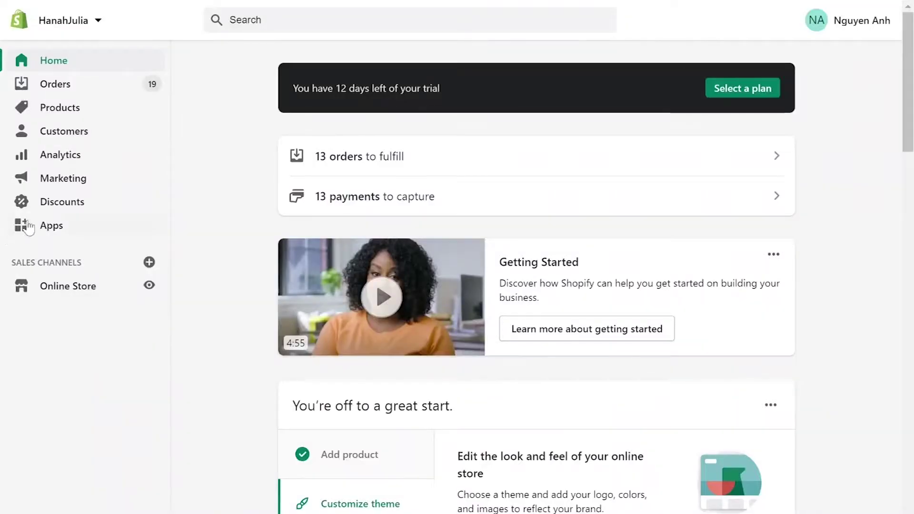
Step: Create a private app named LitExtension and enter the emergency developer email
{"action": "left_click", "coordinate": [51, 225]}
{"action": "scroll", "coordinate": [524, 52], "scroll_direction": "down", "scroll_amount": 3}
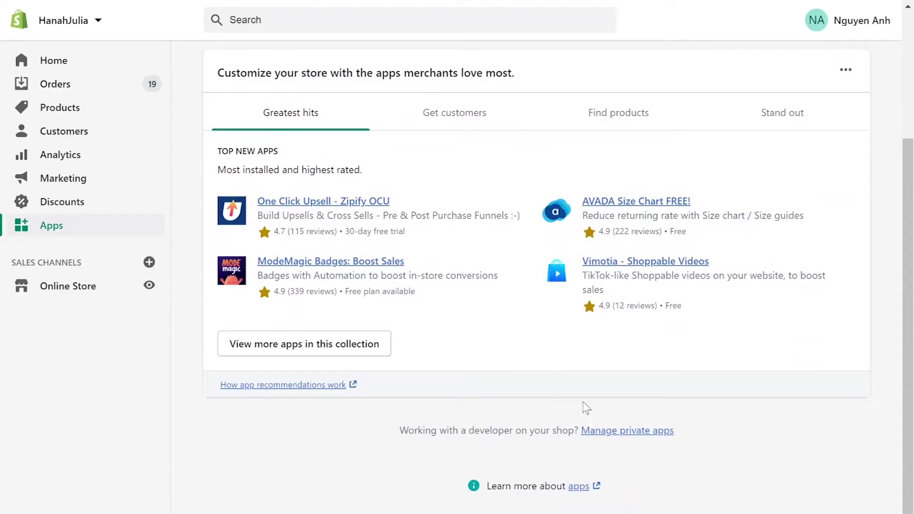
{"action": "left_click", "coordinate": [628, 431]}
{"action": "type", "text": "LitExtension"}
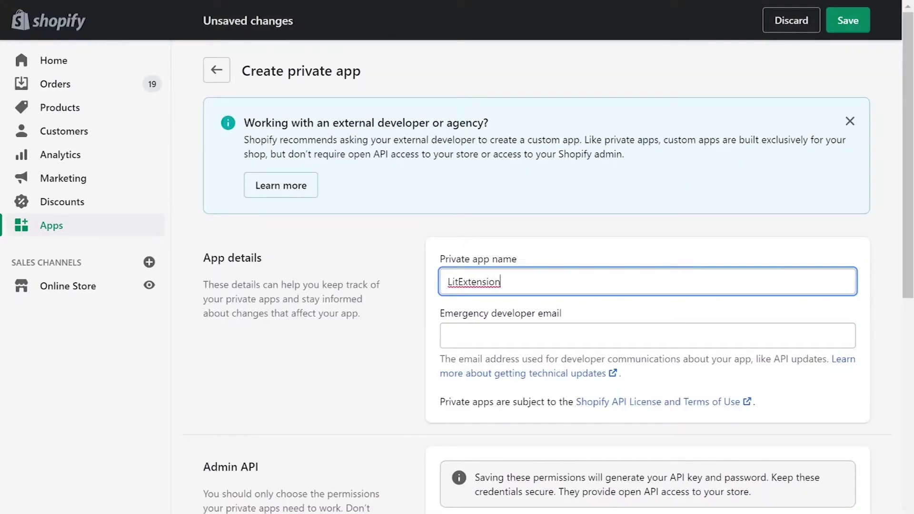
{"action": "left_click", "coordinate": [647, 335]}
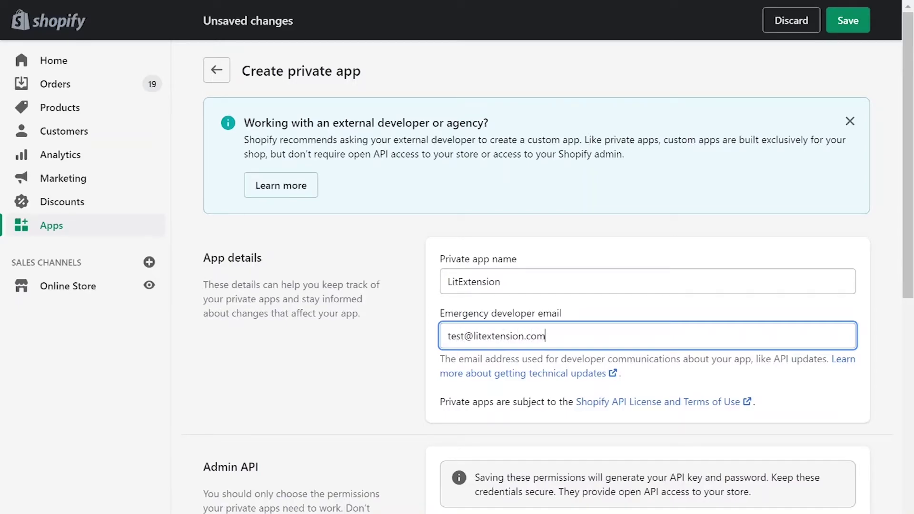
Step: Show inactive permissions; give Analytics read access, and Assigned fulfillment orders, Discounts, Draft orders and Fulfillment services read and write
{"action": "scroll", "coordinate": [524, 286], "scroll_direction": "down", "scroll_amount": 5}
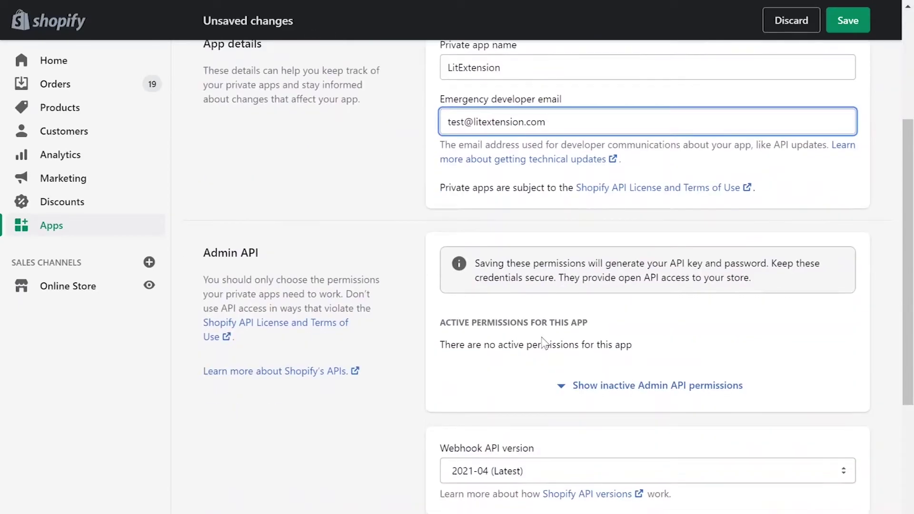
{"action": "left_click", "coordinate": [627, 385]}
{"action": "left_click", "coordinate": [799, 348]}
{"action": "left_click", "coordinate": [781, 381]}
{"action": "scroll", "coordinate": [738, 351], "scroll_direction": "down", "scroll_amount": 5}
{"action": "left_click", "coordinate": [799, 182]}
{"action": "left_click", "coordinate": [786, 229]}
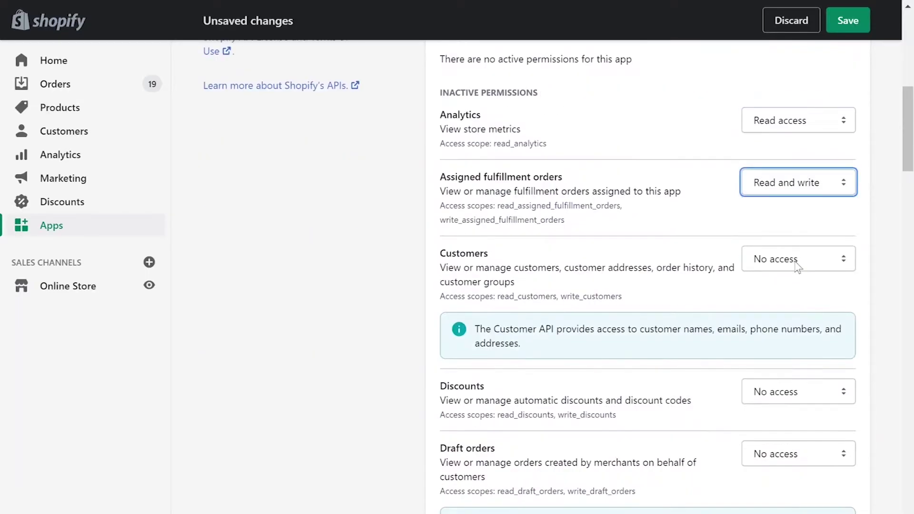
{"action": "left_click", "coordinate": [798, 391]}
{"action": "scroll", "coordinate": [790, 285], "scroll_direction": "down", "scroll_amount": 6}
{"action": "left_click", "coordinate": [799, 97]}
{"action": "left_click", "coordinate": [787, 144]}
{"action": "left_click", "coordinate": [799, 230]}
{"action": "left_click", "coordinate": [787, 277]}
Step: Give GDPR data requests read access; set Gift cards, Inventory, Kit Skills, Legal policies and Locations access
{"action": "left_click", "coordinate": [798, 348]}
{"action": "left_click", "coordinate": [797, 381]}
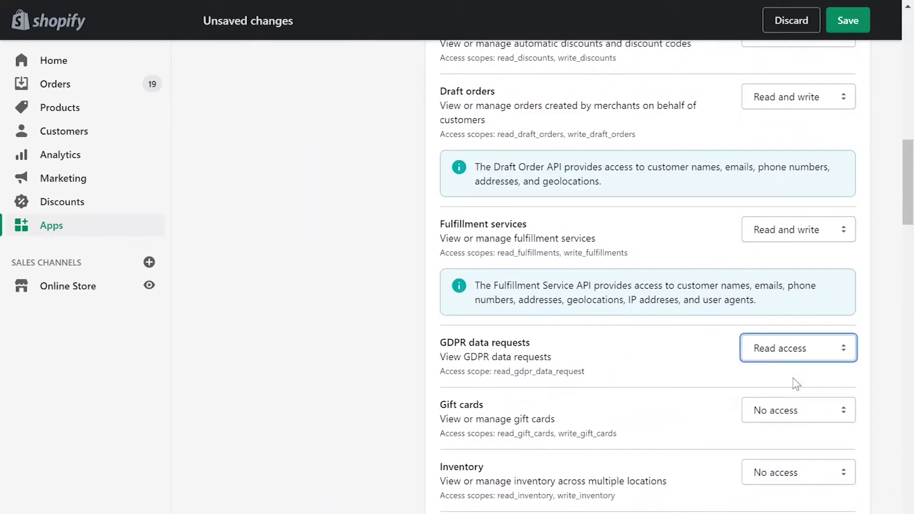
{"action": "left_click", "coordinate": [799, 411]}
{"action": "left_click", "coordinate": [786, 456]}
{"action": "scroll", "coordinate": [799, 333], "scroll_direction": "down", "scroll_amount": 7}
{"action": "left_click", "coordinate": [797, 114]}
{"action": "left_click", "coordinate": [787, 161]}
{"action": "left_click", "coordinate": [799, 178]}
{"action": "left_click", "coordinate": [799, 240]}
{"action": "left_click", "coordinate": [798, 302]}
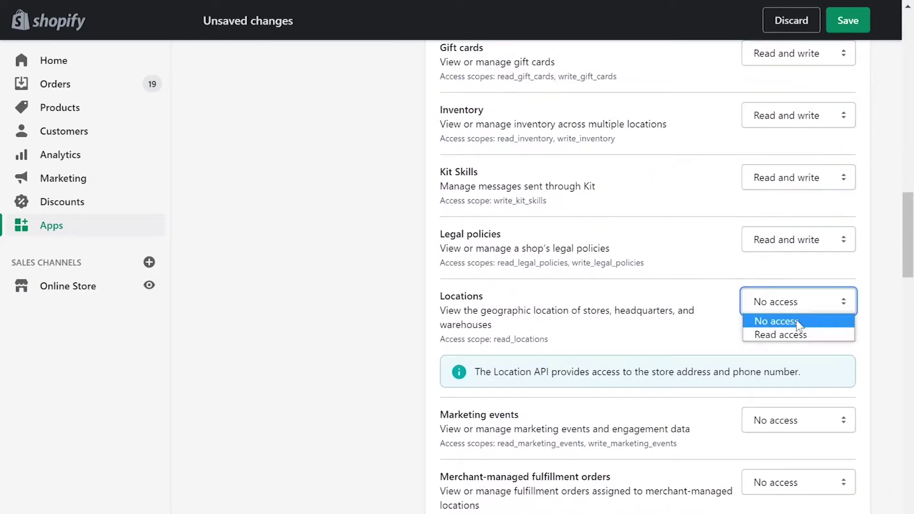
{"action": "left_click", "coordinate": [798, 321]}
Step: Set Marketing events, Merchant-managed fulfillment, Online Store pages, Order editing, Orders, Price rules, Product listings to Read and write
{"action": "scroll", "coordinate": [799, 324], "scroll_direction": "down", "scroll_amount": 6}
{"action": "left_click", "coordinate": [799, 135]}
{"action": "left_click", "coordinate": [786, 181]}
{"action": "left_click", "coordinate": [799, 196]}
{"action": "left_click", "coordinate": [786, 243]}
{"action": "left_click_drag", "start_coordinate": [799, 287], "coordinate": [786, 396]}
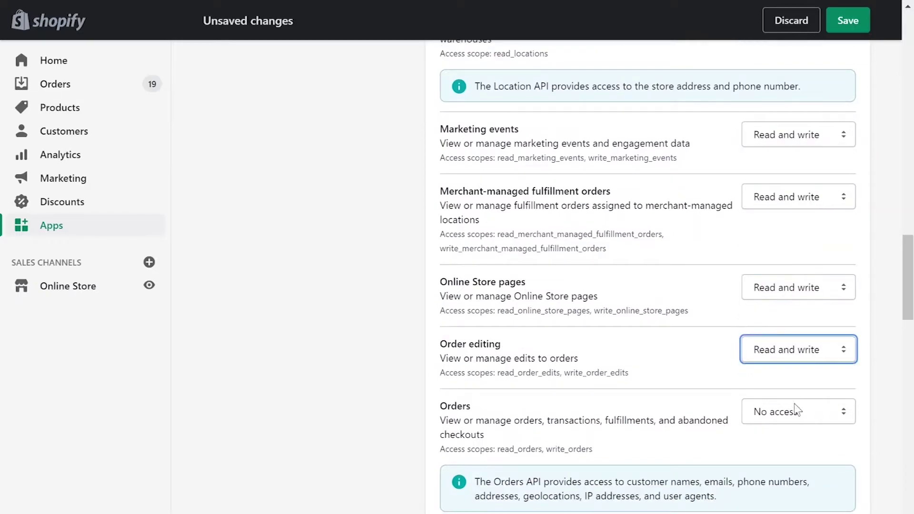
{"action": "left_click", "coordinate": [796, 411]}
{"action": "left_click", "coordinate": [786, 457]}
{"action": "scroll", "coordinate": [786, 429], "scroll_direction": "down", "scroll_amount": 7}
{"action": "left_click", "coordinate": [798, 116]}
{"action": "left_click", "coordinate": [786, 163]}
Step: Set Products, Reports, Script tags and Shipping permissions to Read and write
{"action": "left_click", "coordinate": [799, 179]}
{"action": "left_click", "coordinate": [786, 225]}
{"action": "left_click_drag", "start_coordinate": [799, 240], "coordinate": [786, 311]}
{"action": "left_click", "coordinate": [793, 302]}
{"action": "left_click", "coordinate": [785, 349]}
{"action": "left_click", "coordinate": [799, 427]}
{"action": "left_click", "coordinate": [796, 472]}
{"action": "scroll", "coordinate": [800, 334], "scroll_direction": "down", "scroll_amount": 7}
{"action": "left_click", "coordinate": [799, 146]}
{"action": "left_click", "coordinate": [786, 194]}
{"action": "left_click_drag", "start_coordinate": [799, 327], "coordinate": [786, 423]}
Step: Give Shopify Payments permissions read access; set Store content, Third-party fulfillment, Themes, Translations to Read and write
{"action": "left_click", "coordinate": [799, 451]}
{"action": "left_click", "coordinate": [786, 484]}
{"action": "scroll", "coordinate": [792, 457], "scroll_direction": "down", "scroll_amount": 9}
{"action": "left_click", "coordinate": [799, 84]}
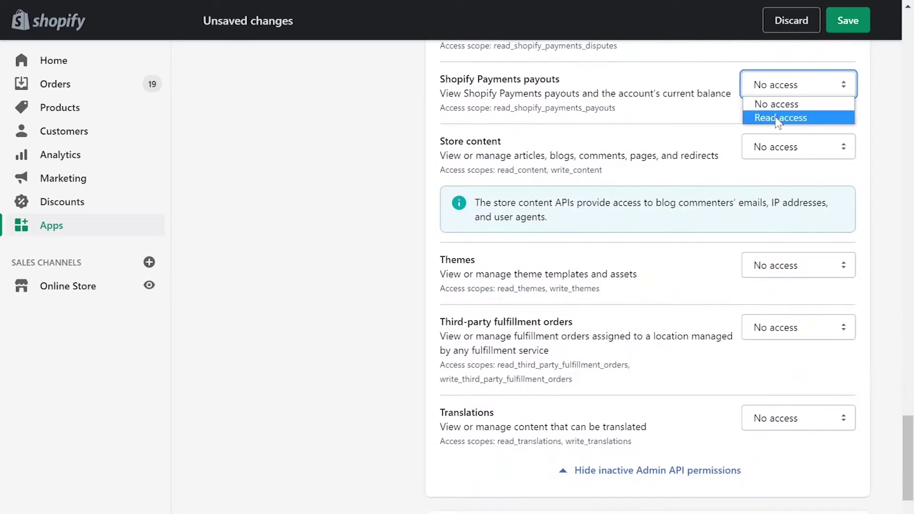
{"action": "left_click", "coordinate": [781, 118]}
{"action": "left_click", "coordinate": [799, 147]}
{"action": "left_click", "coordinate": [786, 193]}
{"action": "left_click_drag", "start_coordinate": [799, 265], "coordinate": [785, 311]}
{"action": "left_click", "coordinate": [798, 327]}
{"action": "left_click", "coordinate": [786, 374]}
{"action": "left_click", "coordinate": [798, 419]}
{"action": "left_click", "coordinate": [803, 467]}
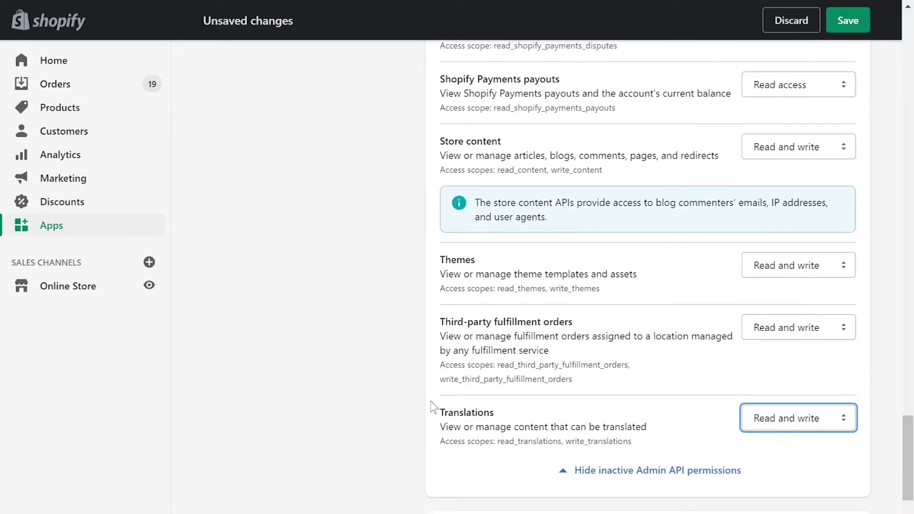
{"action": "scroll", "coordinate": [431, 407], "scroll_direction": "down", "scroll_amount": 7}
Step: Save and confirm creation of the LitExtension private app
{"action": "left_click", "coordinate": [841, 457]}
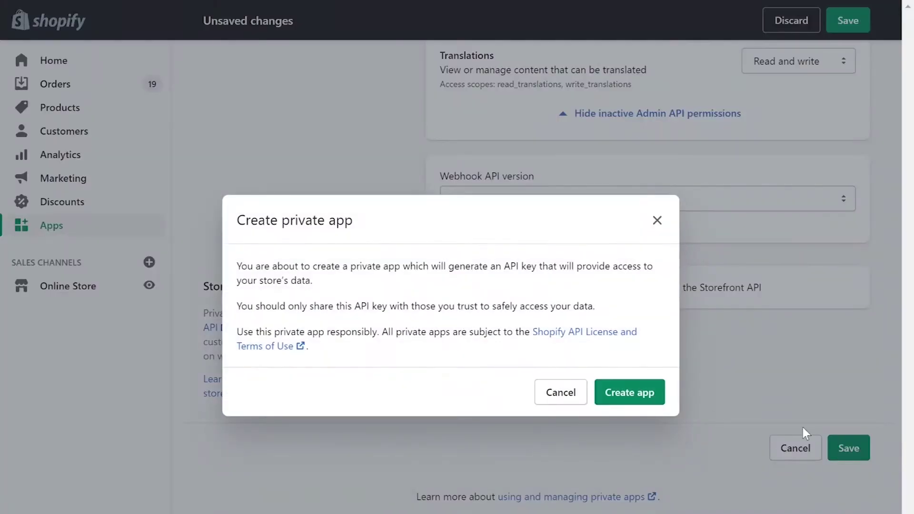
{"action": "left_click", "coordinate": [638, 398]}
{"action": "scroll", "coordinate": [643, 402], "scroll_direction": "down", "scroll_amount": 5}
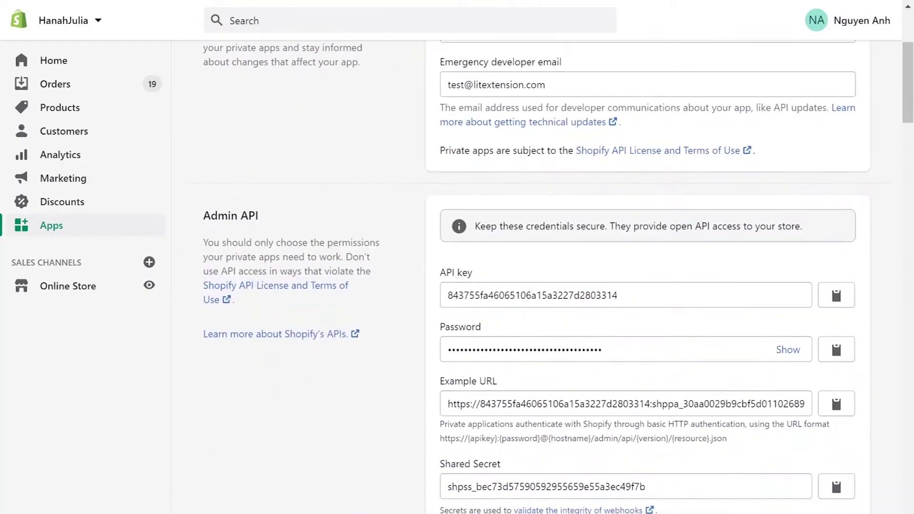
Step: Copy the app's API password into LitExtension's API Password field
{"action": "left_click", "coordinate": [789, 350]}
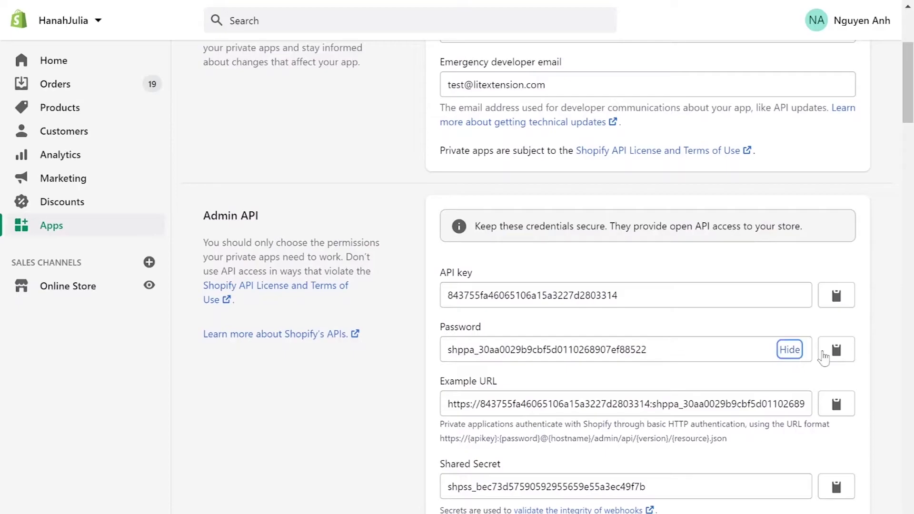
{"action": "left_click", "coordinate": [838, 353]}
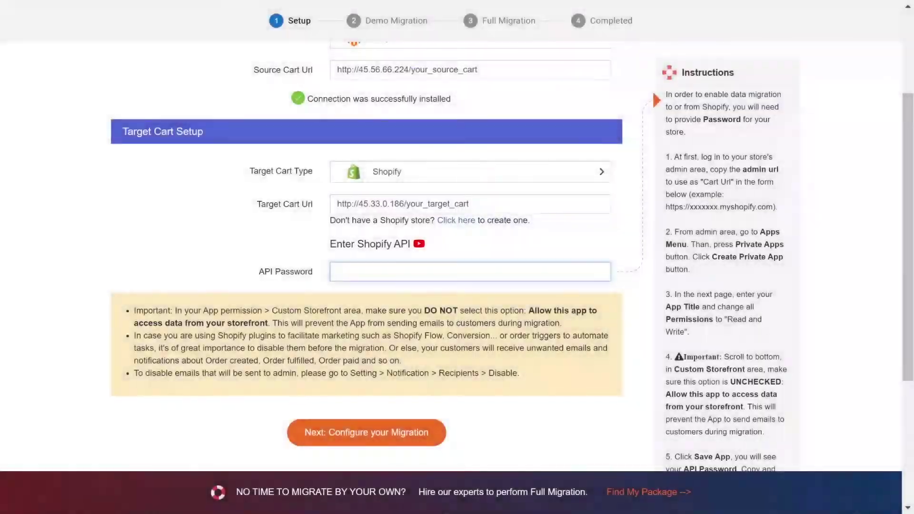
{"action": "key", "text": "ctrl+v"}
{"action": "scroll", "coordinate": [208, 258], "scroll_direction": "down", "scroll_amount": 3}
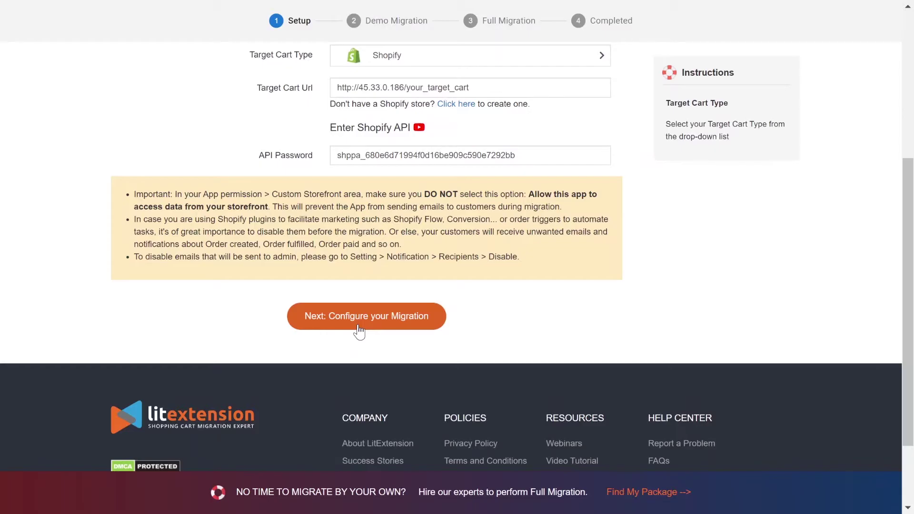
Step: Go to the Configuration page and tick Products, Customers, Blogs post and Coupons entities
{"action": "left_click", "coordinate": [358, 326]}
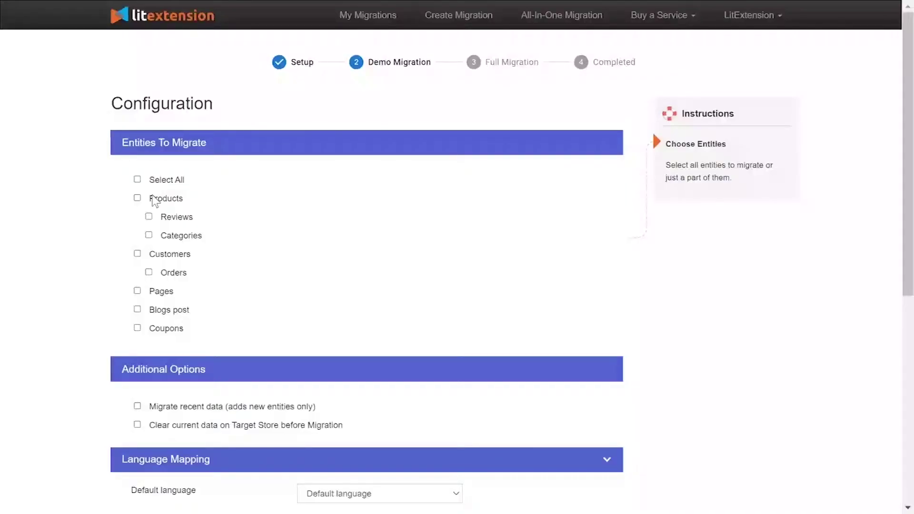
{"action": "left_click", "coordinate": [152, 199]}
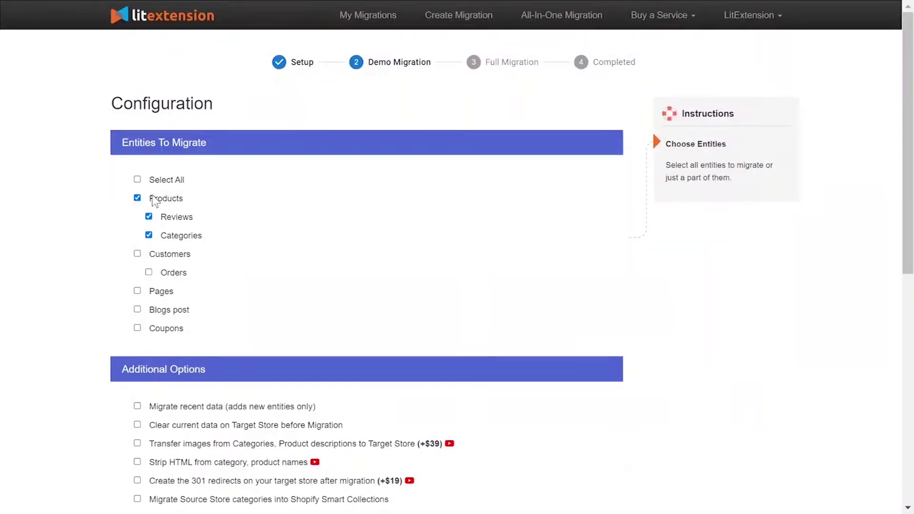
{"action": "left_click", "coordinate": [158, 255]}
{"action": "left_click", "coordinate": [162, 310]}
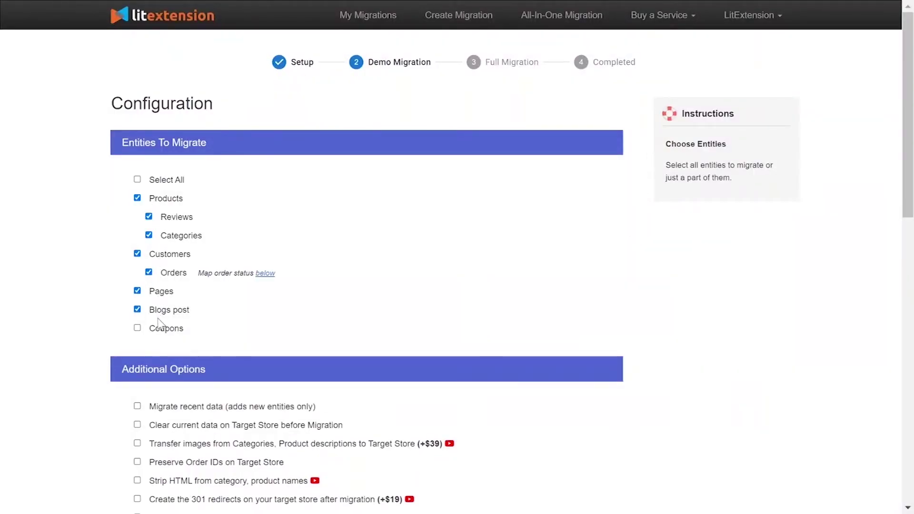
{"action": "left_click", "coordinate": [161, 329]}
{"action": "scroll", "coordinate": [114, 200], "scroll_direction": "down", "scroll_amount": 5}
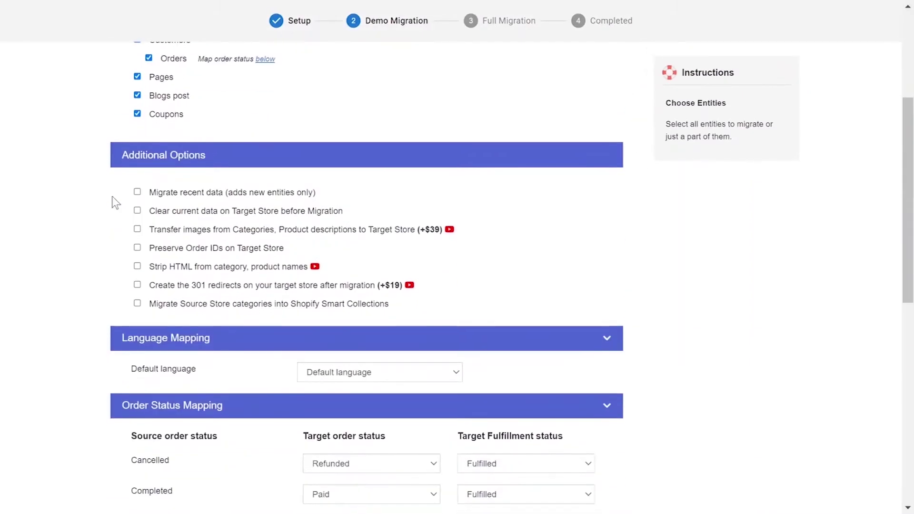
{"action": "mouse_move", "coordinate": [212, 197]}
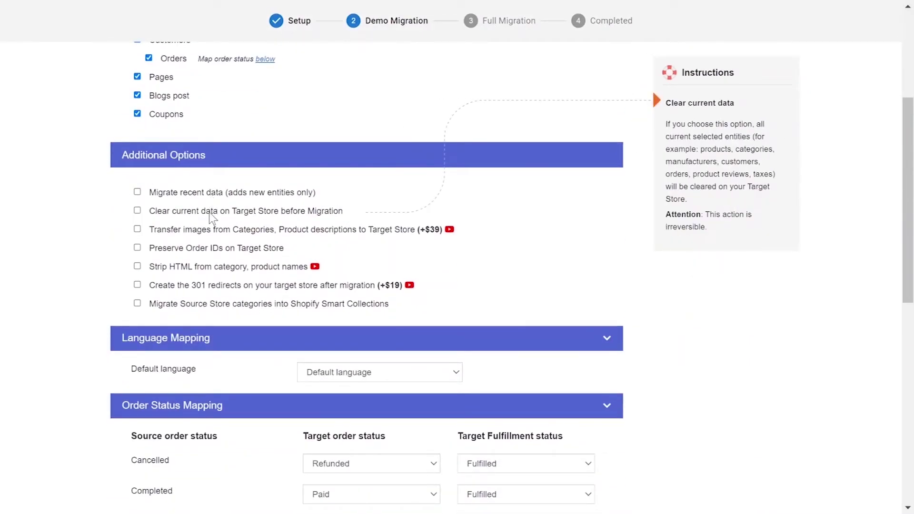
{"action": "mouse_move", "coordinate": [208, 231]}
{"action": "mouse_move", "coordinate": [211, 251]}
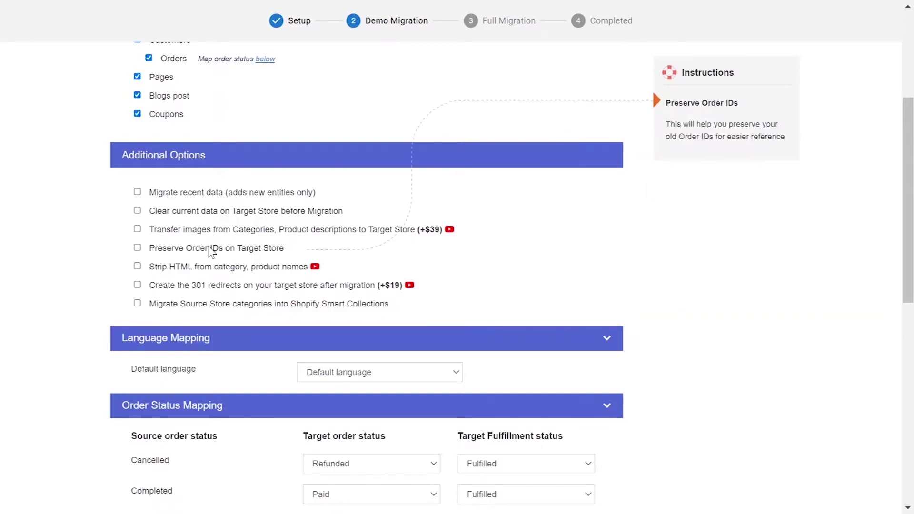
{"action": "mouse_move", "coordinate": [212, 272]}
{"action": "mouse_move", "coordinate": [213, 289]}
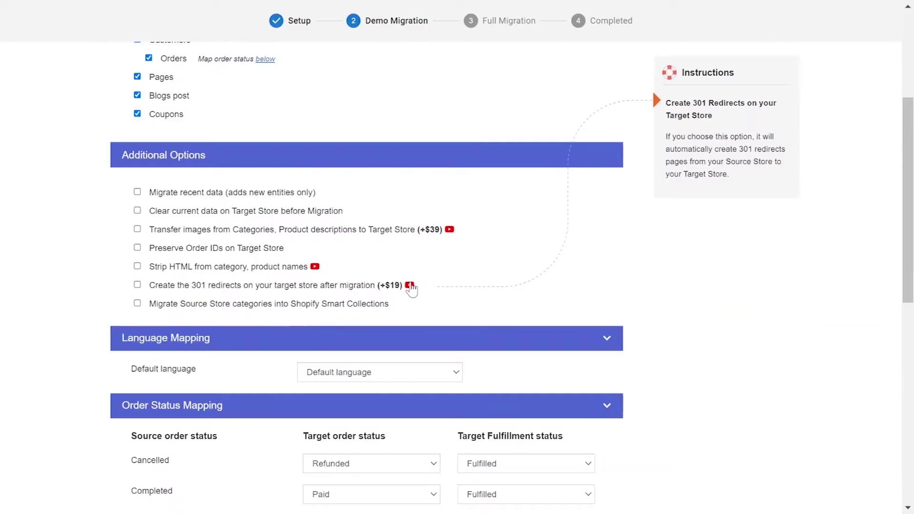
{"action": "left_click", "coordinate": [410, 285]}
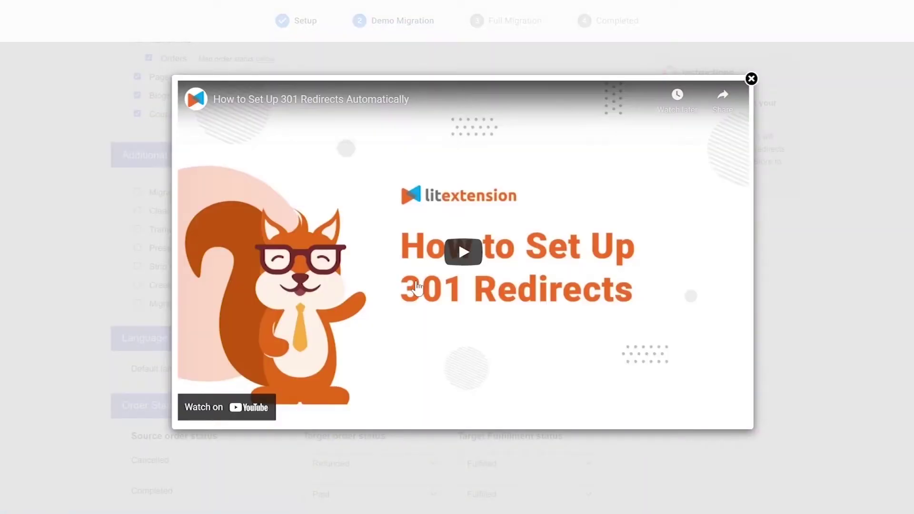
{"action": "left_click", "coordinate": [752, 79]}
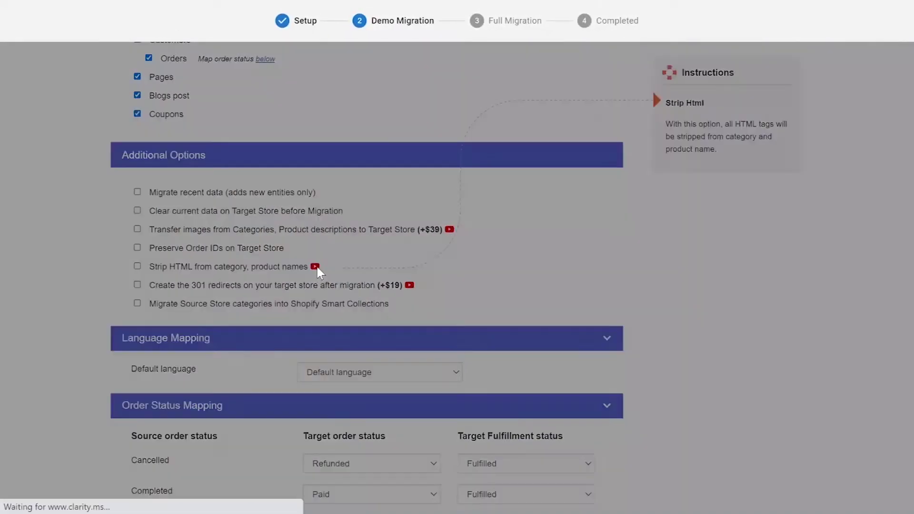
{"action": "left_click", "coordinate": [316, 267]}
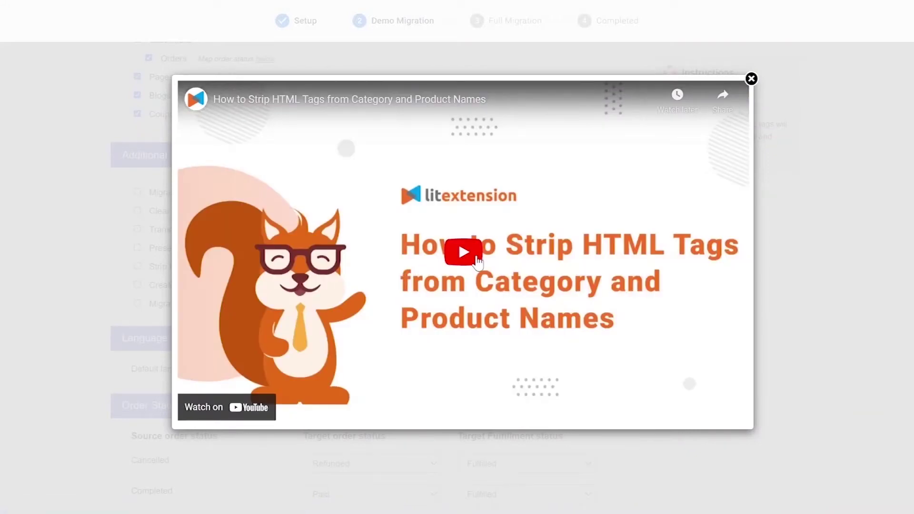
{"action": "left_click", "coordinate": [751, 79]}
{"action": "scroll", "coordinate": [436, 248], "scroll_direction": "down", "scroll_amount": 5}
Step: Map Cancelled to Refunded/Unfulfilled and keep Completed as Paid/Fulfilled
{"action": "left_click", "coordinate": [433, 250]}
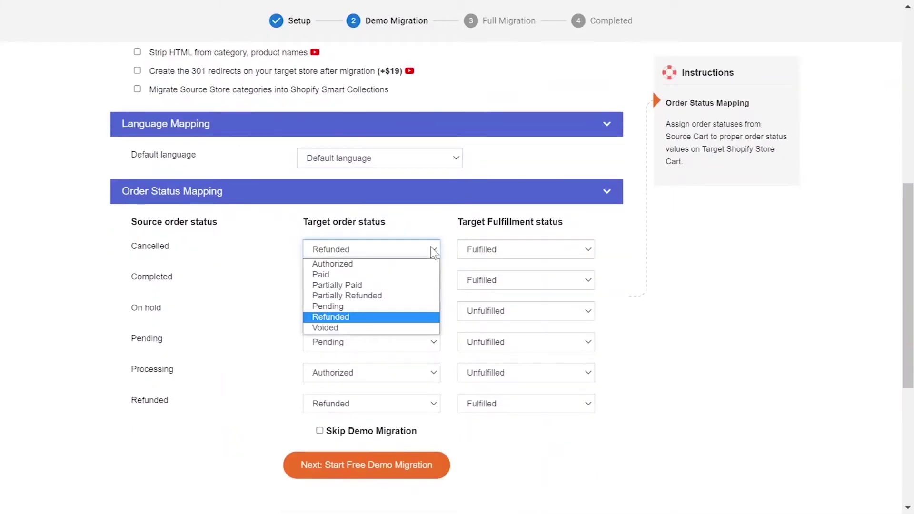
{"action": "left_click", "coordinate": [416, 318]}
{"action": "left_click", "coordinate": [512, 250]}
{"action": "left_click", "coordinate": [490, 262]}
{"action": "left_click", "coordinate": [396, 281]}
{"action": "left_click", "coordinate": [395, 304]}
{"action": "left_click", "coordinate": [512, 282]}
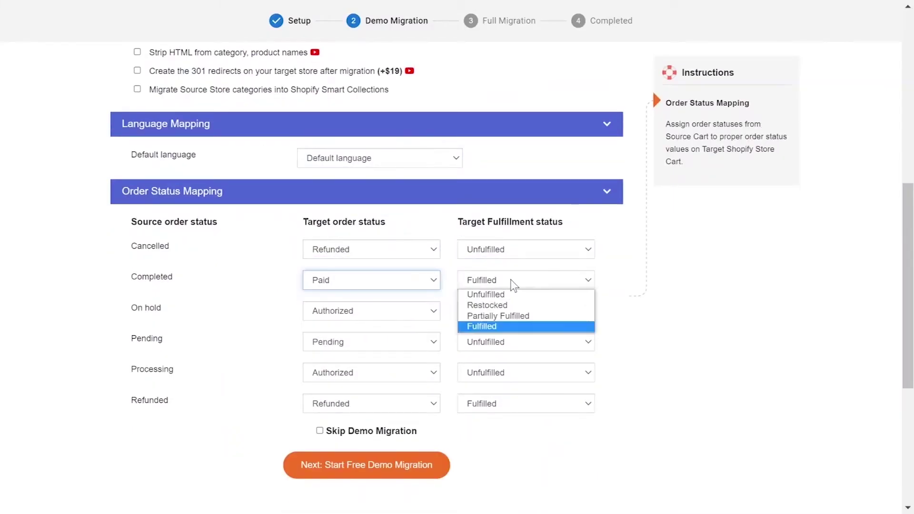
{"action": "left_click", "coordinate": [505, 326]}
Step: Map On hold to Pending/Unfulfilled and keep Pending as Pending/Unfulfilled
{"action": "left_click", "coordinate": [397, 320]}
{"action": "left_click", "coordinate": [378, 372]}
{"action": "left_click", "coordinate": [521, 312]}
{"action": "left_click", "coordinate": [524, 322]}
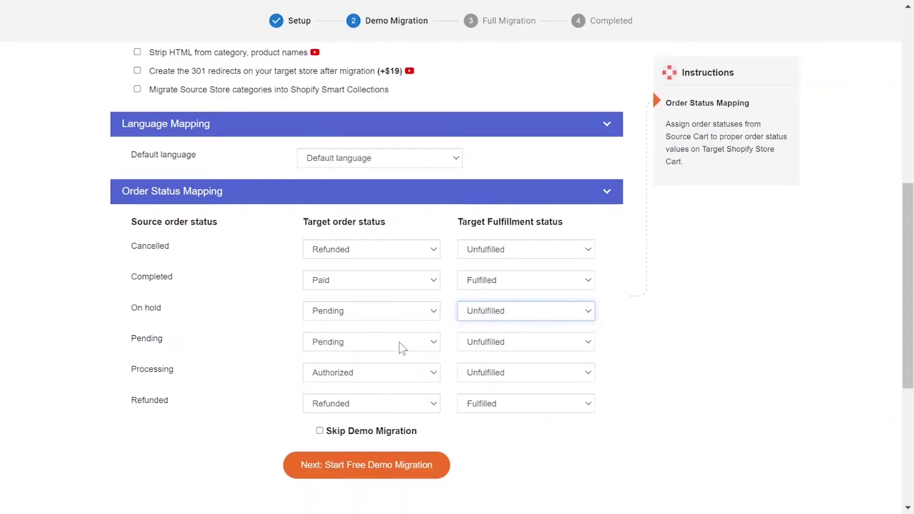
{"action": "left_click", "coordinate": [402, 344]}
{"action": "left_click", "coordinate": [376, 399]}
{"action": "left_click", "coordinate": [509, 349]}
{"action": "left_click", "coordinate": [508, 359]}
Step: Map Processing to Authorized/Partially Fulfilled and keep Refunded as Refunded/Fulfilled
{"action": "left_click", "coordinate": [412, 373]}
{"action": "left_click", "coordinate": [376, 384]}
{"action": "left_click", "coordinate": [505, 373]}
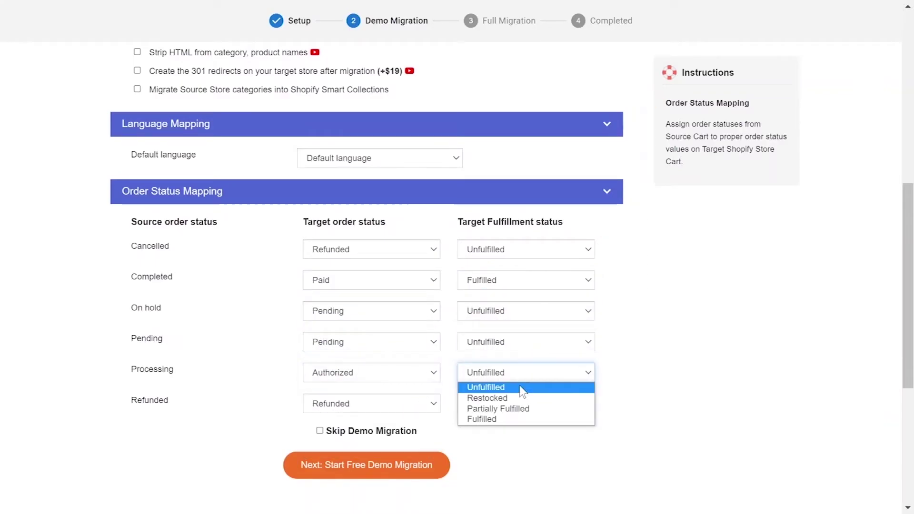
{"action": "left_click", "coordinate": [520, 409]}
{"action": "left_click", "coordinate": [386, 404]}
{"action": "left_click", "coordinate": [362, 376]}
{"action": "left_click", "coordinate": [514, 403]}
{"action": "left_click", "coordinate": [486, 448]}
{"action": "scroll", "coordinate": [486, 448], "scroll_direction": "down", "scroll_amount": 2}
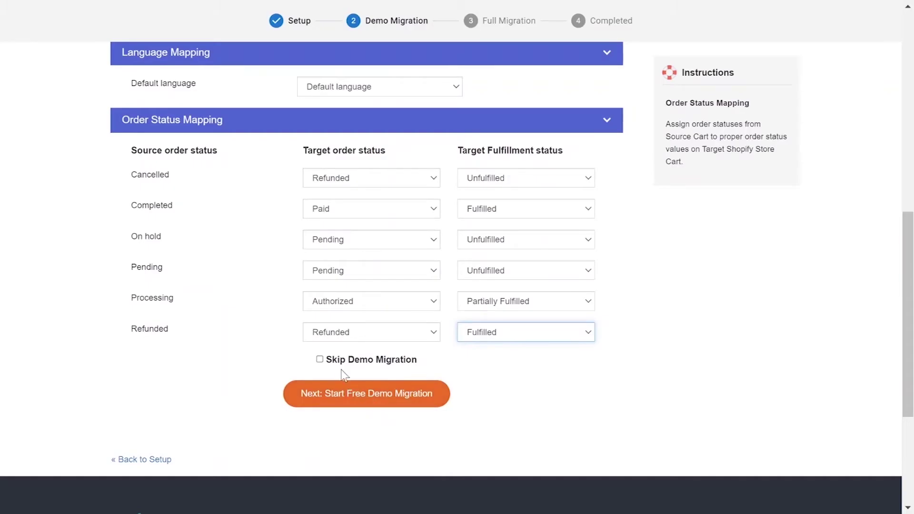
Step: Skip the demo migration, run the full migration to completion, then scroll down the results page
{"action": "left_click", "coordinate": [320, 360]}
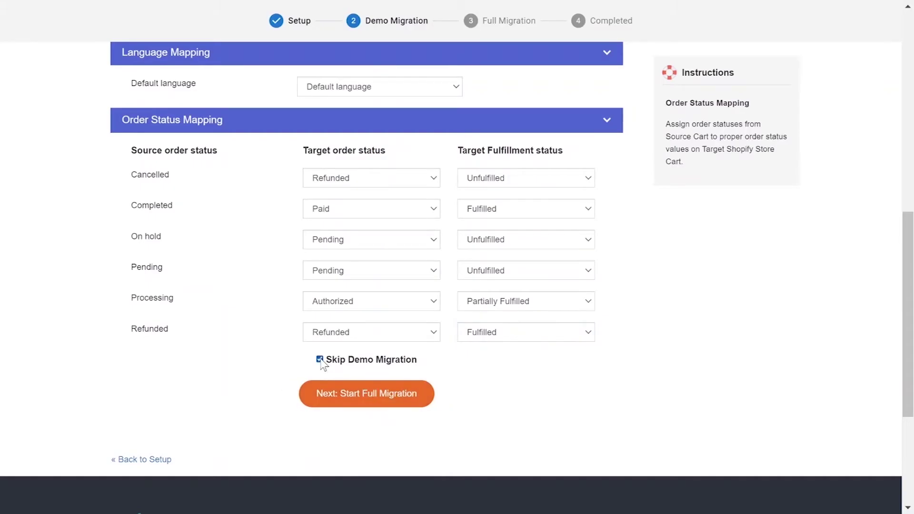
{"action": "left_click", "coordinate": [341, 409]}
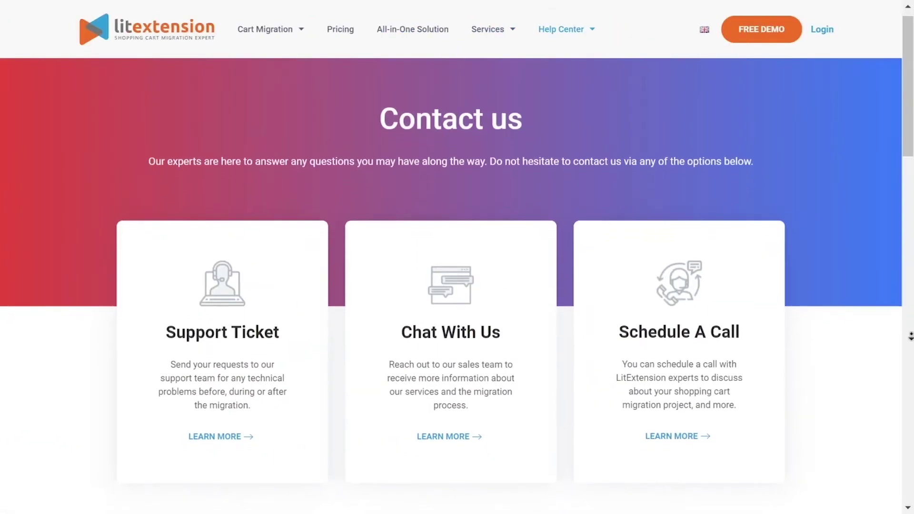
{"action": "scroll", "coordinate": [911, 347], "scroll_direction": "down", "scroll_amount": 3}
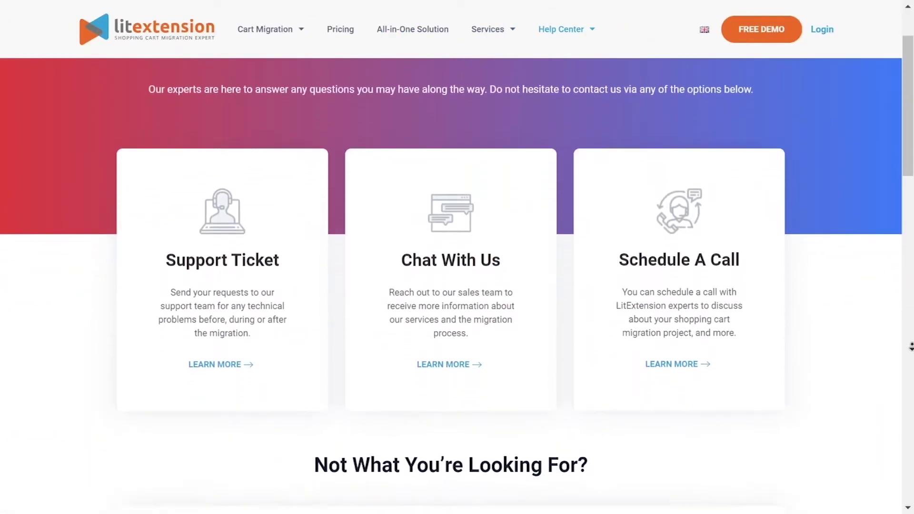
{"action": "scroll", "coordinate": [911, 346], "scroll_direction": "down", "scroll_amount": 1}
{"action": "scroll", "coordinate": [911, 346], "scroll_direction": "down", "scroll_amount": 5}
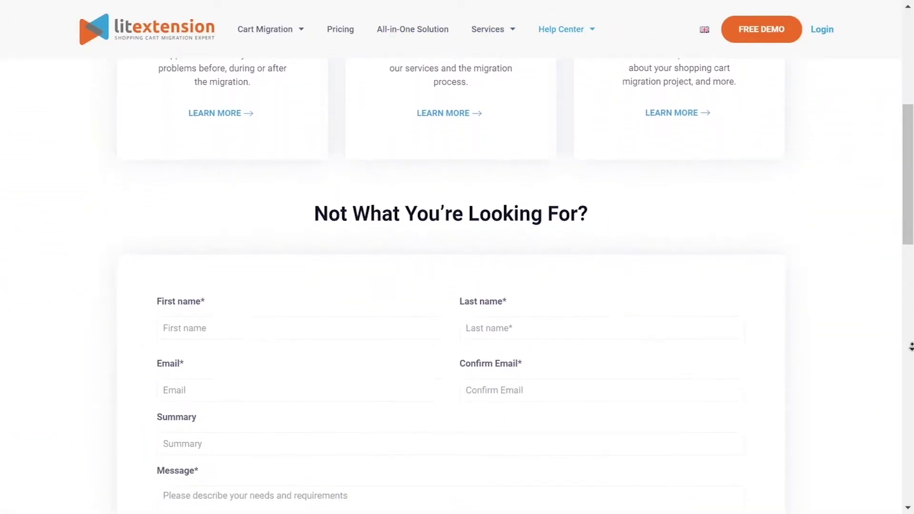
{"action": "scroll", "coordinate": [911, 347], "scroll_direction": "down", "scroll_amount": 1}
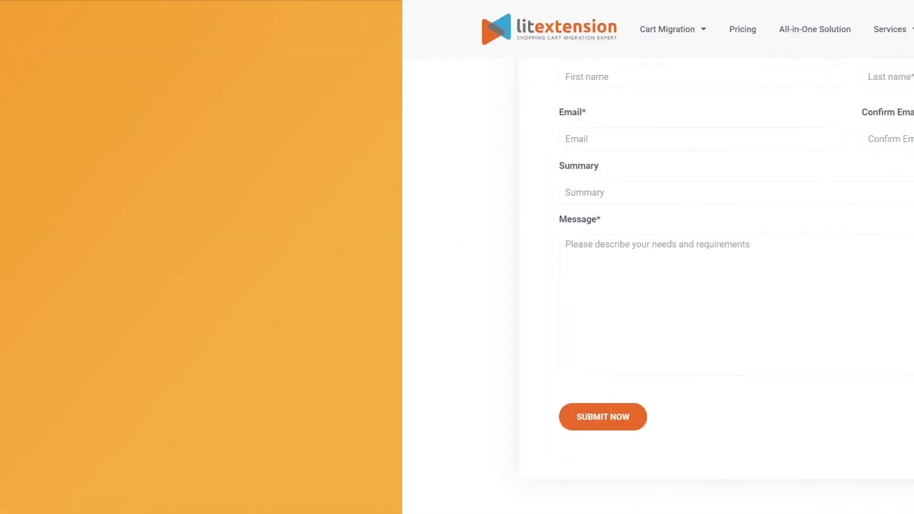